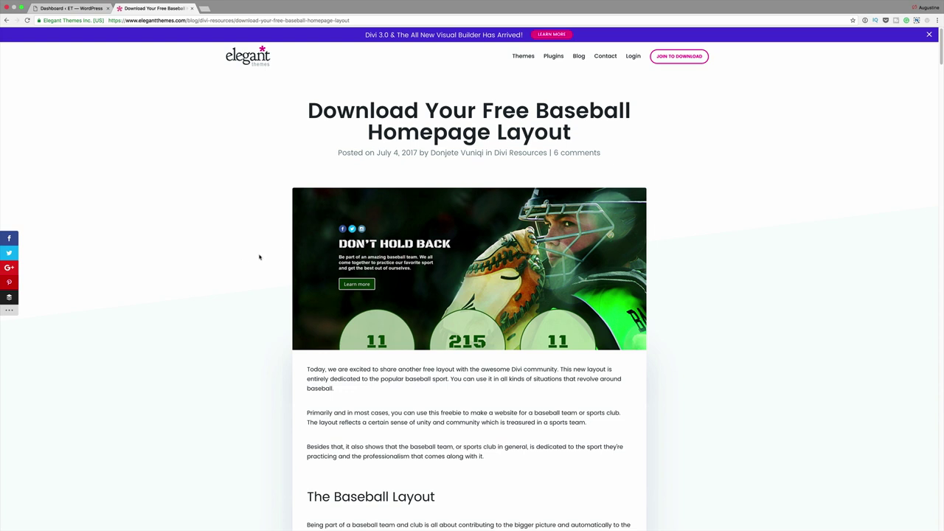
# - Scroll the baseball homepage layout post down to its Download For Free e-mail form
pyautogui.scroll(-10, 259, 256)
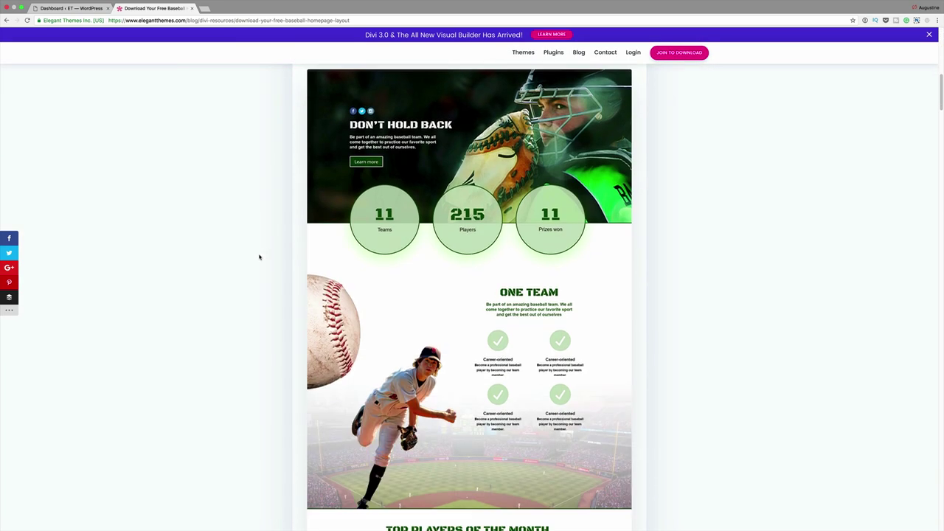
pyautogui.scroll(-15, 259, 257)
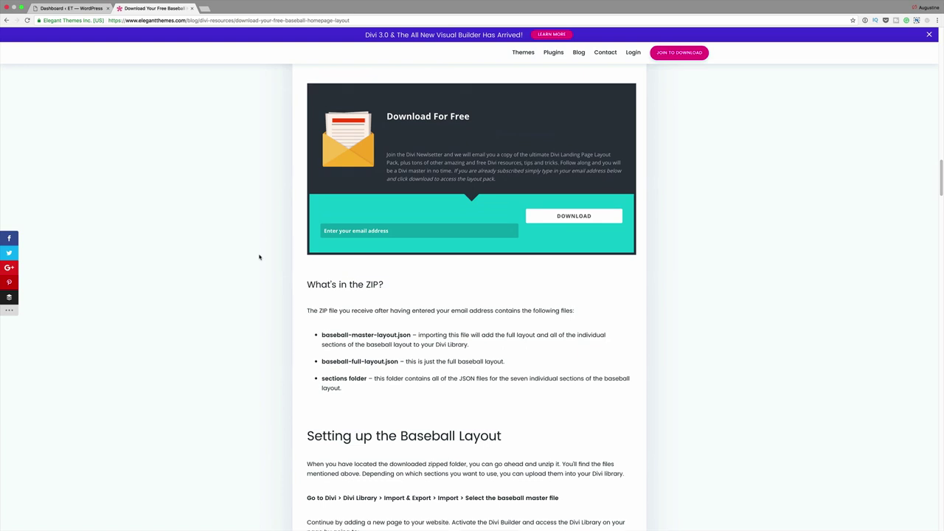
pyautogui.scroll(1, 259, 257)
# - Submit an e-mail address in the Download For Free form and download baseball-layout-pack.zip
pyautogui.click(368, 256)
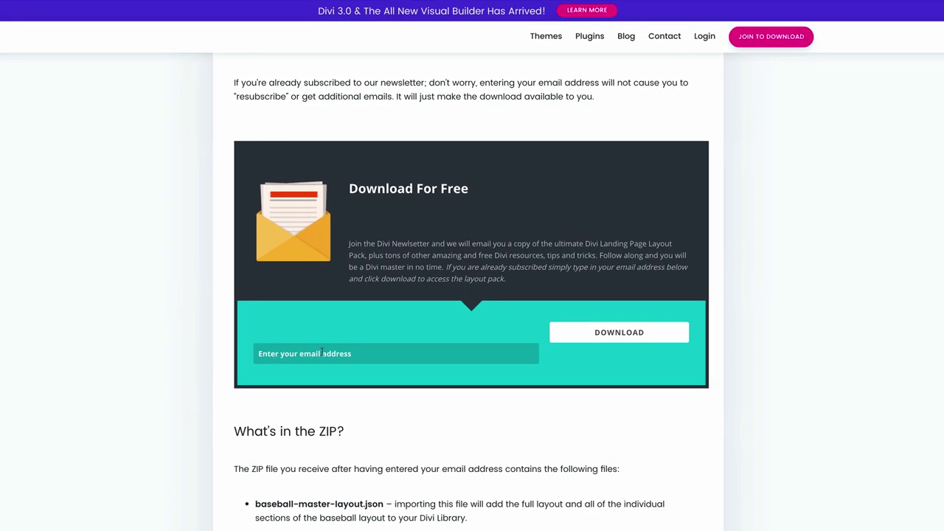
pyautogui.click(625, 335)
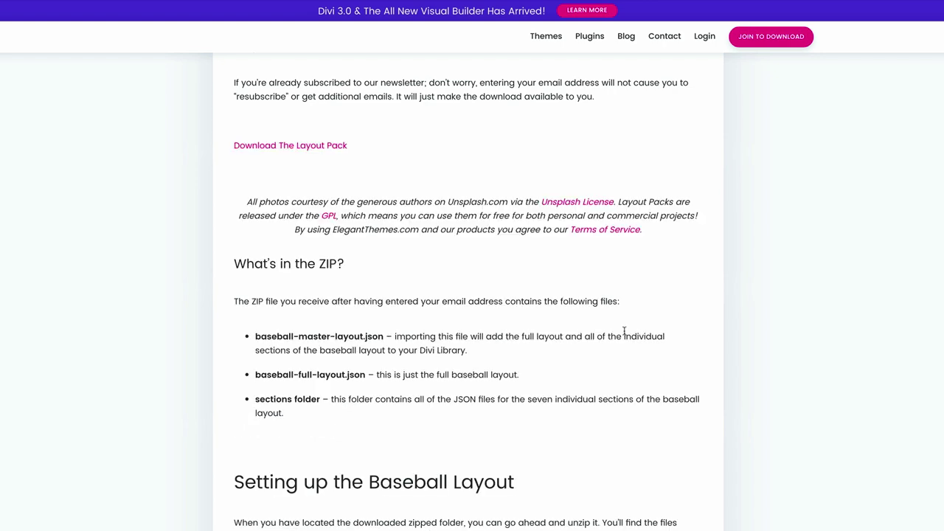
pyautogui.scroll(2, 366, 319)
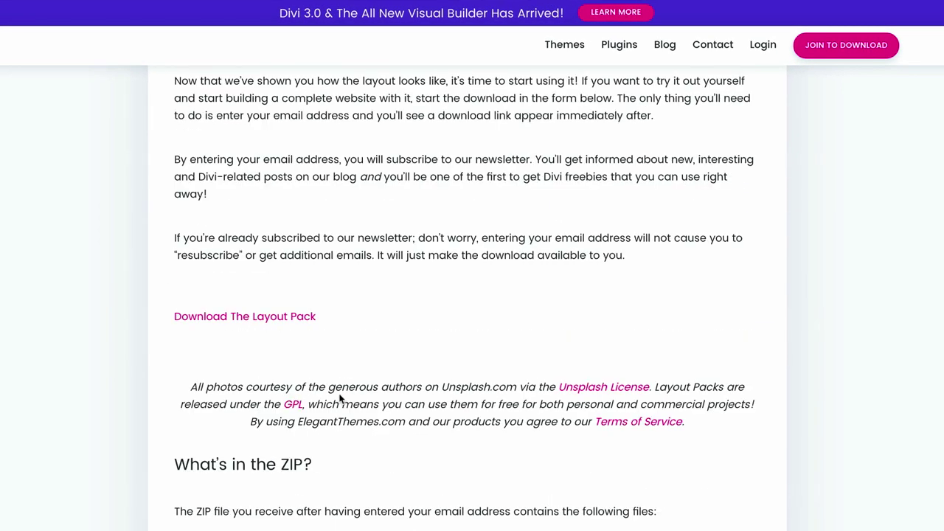
pyautogui.scroll(1, 213, 402)
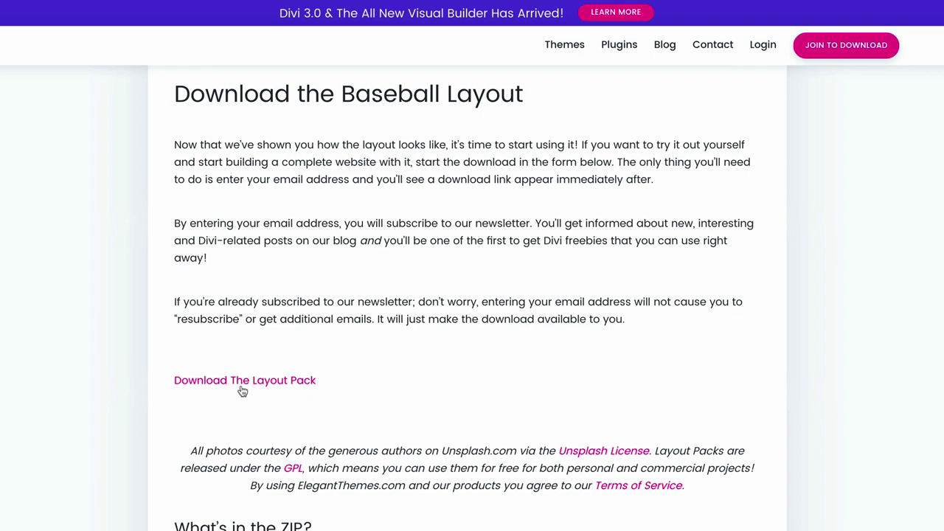
pyautogui.click(285, 386)
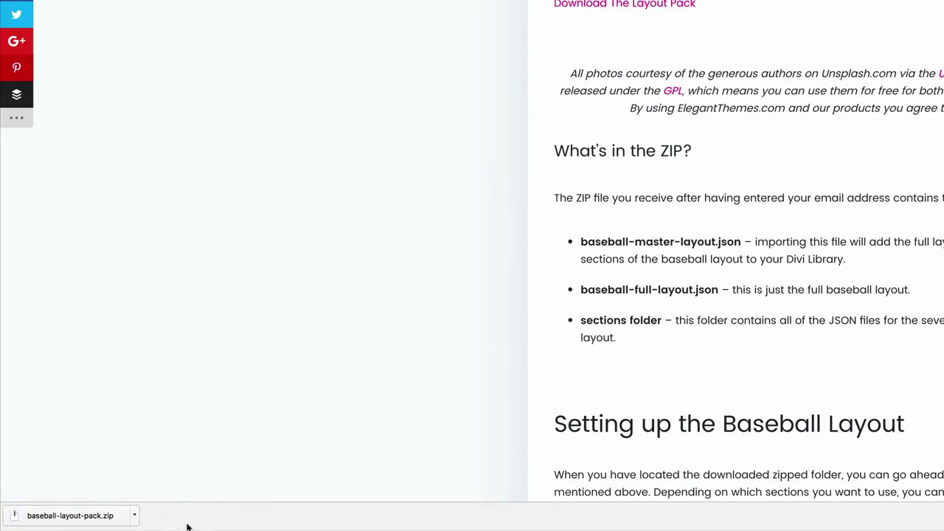
# - Reveal baseball-layout-pack.zip in Finder, extract it, and check the folder's JSON files
pyautogui.click(135, 516)
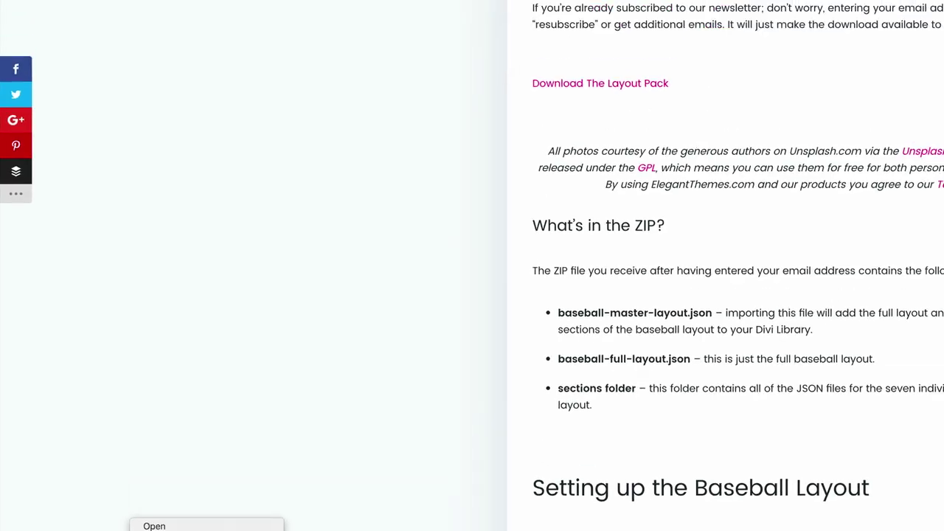
pyautogui.click(195, 504)
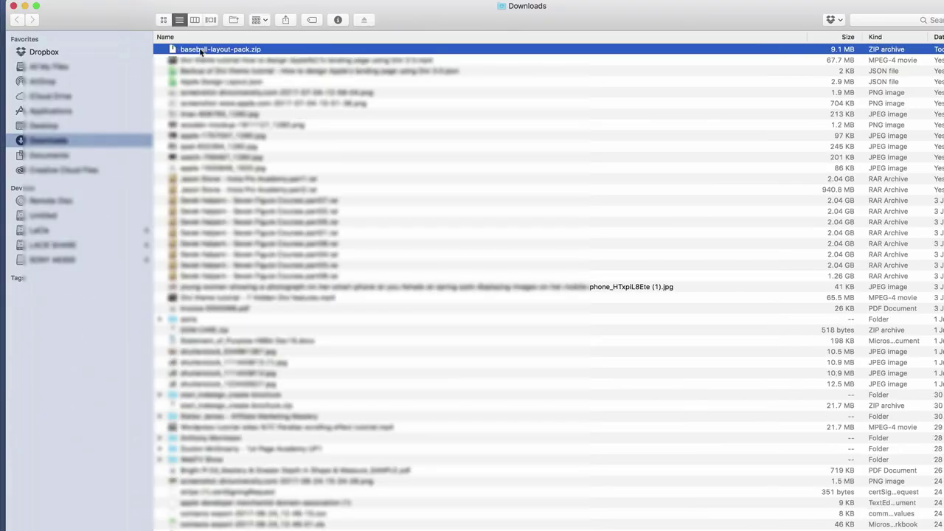
pyautogui.doubleClick(171, 50)
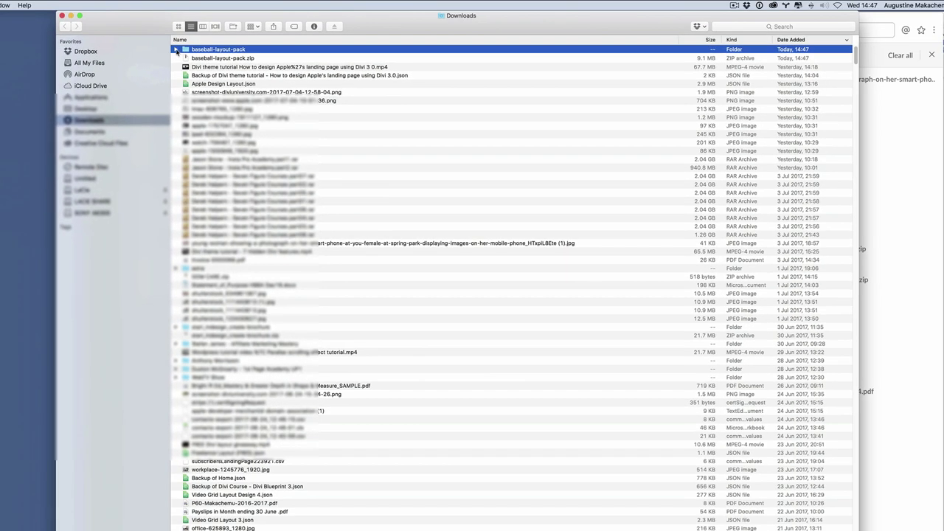
pyautogui.click(175, 49)
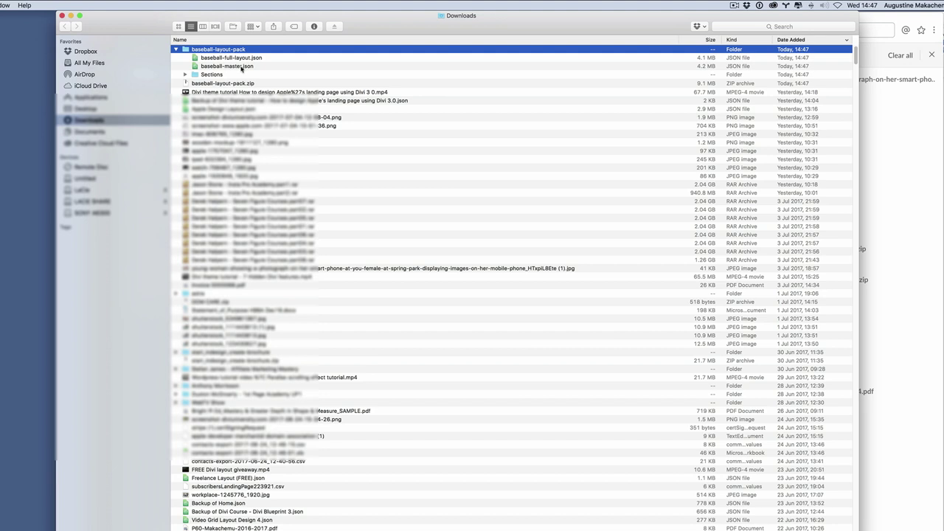
pyautogui.click(177, 50)
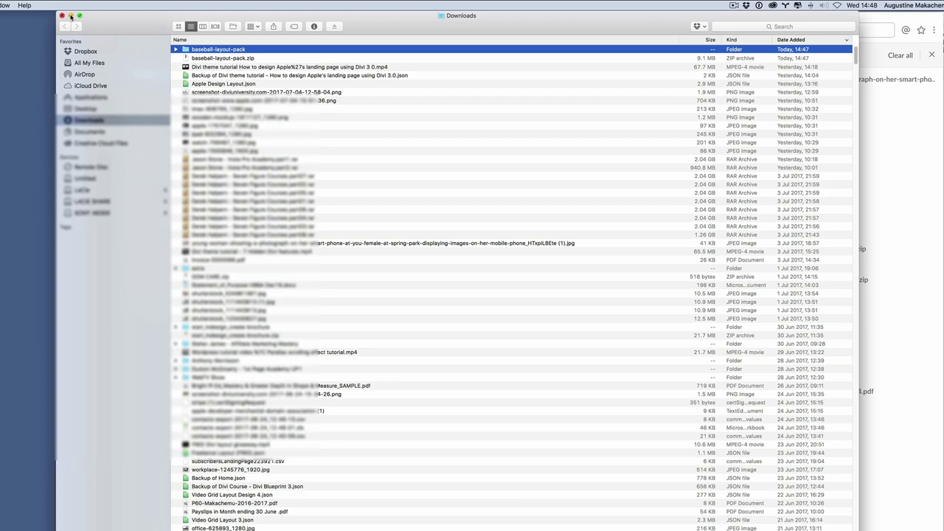
pyautogui.hotkey('ctrl', 'Up')
# - Return to the WordPress dashboard and open the empty Divi Library layouts page
pyautogui.click(483, 46)
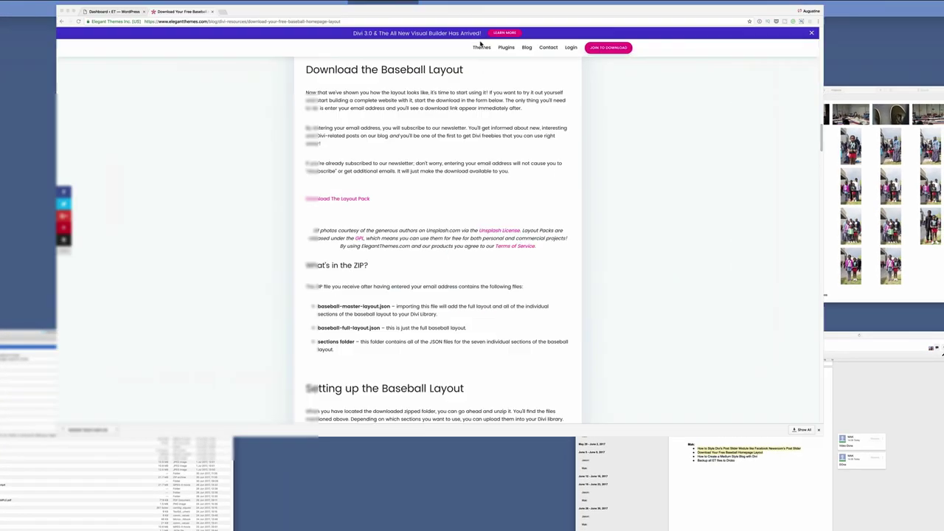
pyautogui.click(89, 12)
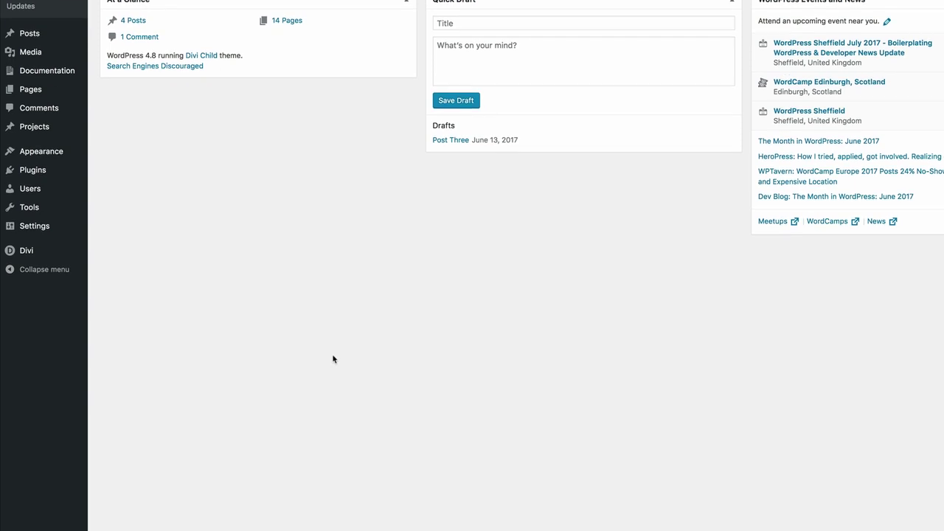
pyautogui.moveTo(21, 357)
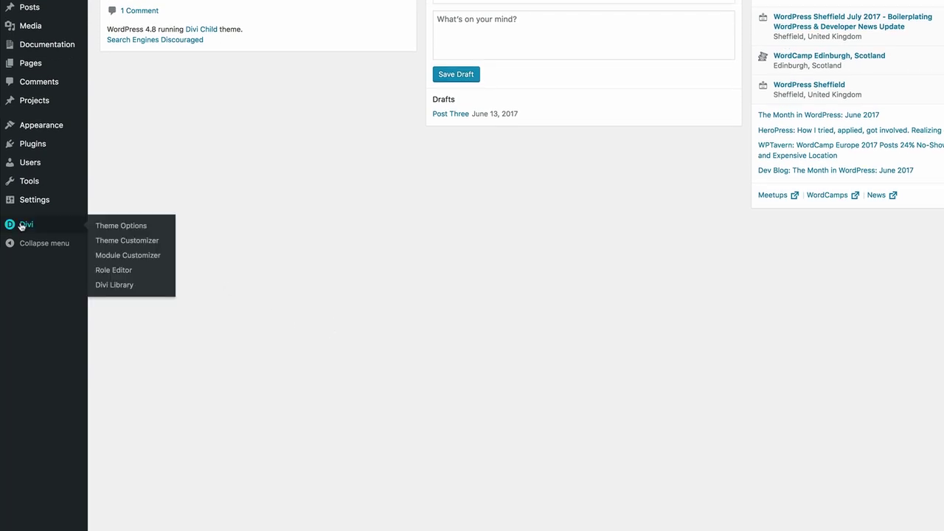
pyautogui.click(122, 288)
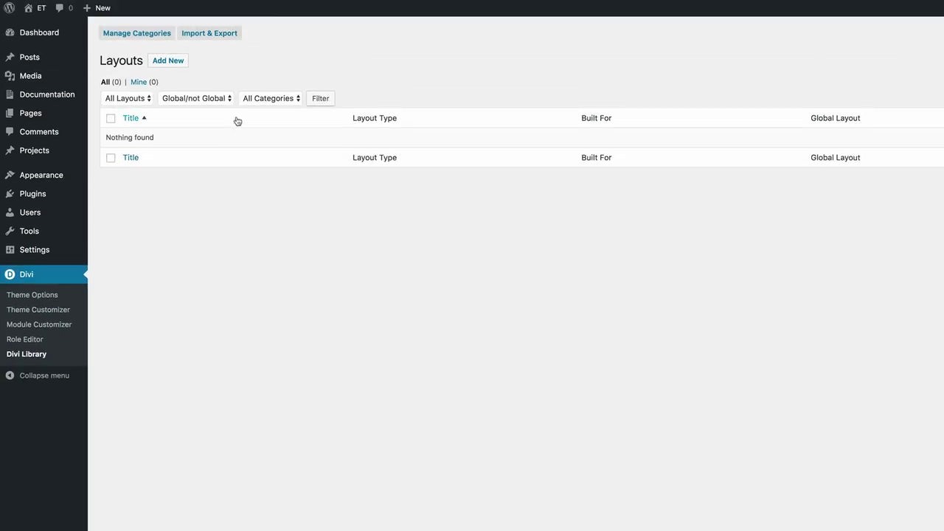
# - Pick baseball-master.json from Downloads in the Divi Library's Import & Export dialog
pyautogui.click(220, 37)
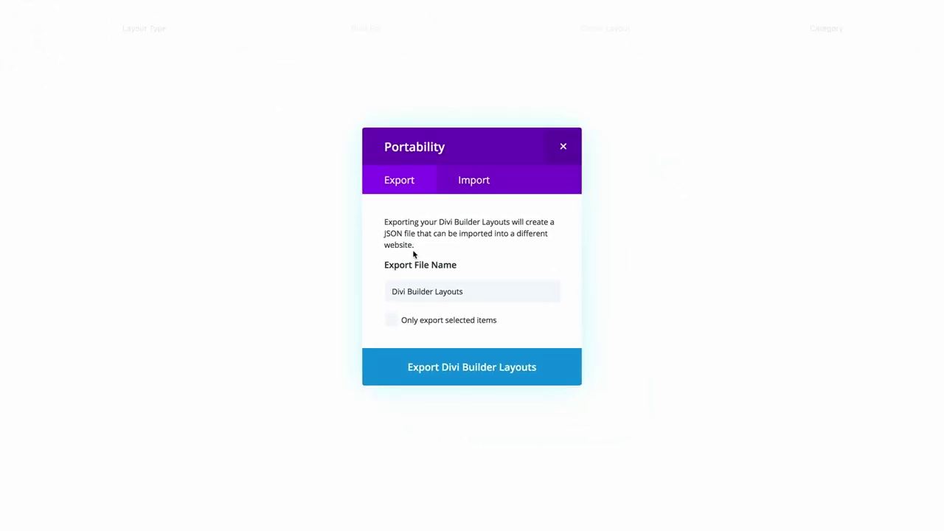
pyautogui.click(479, 184)
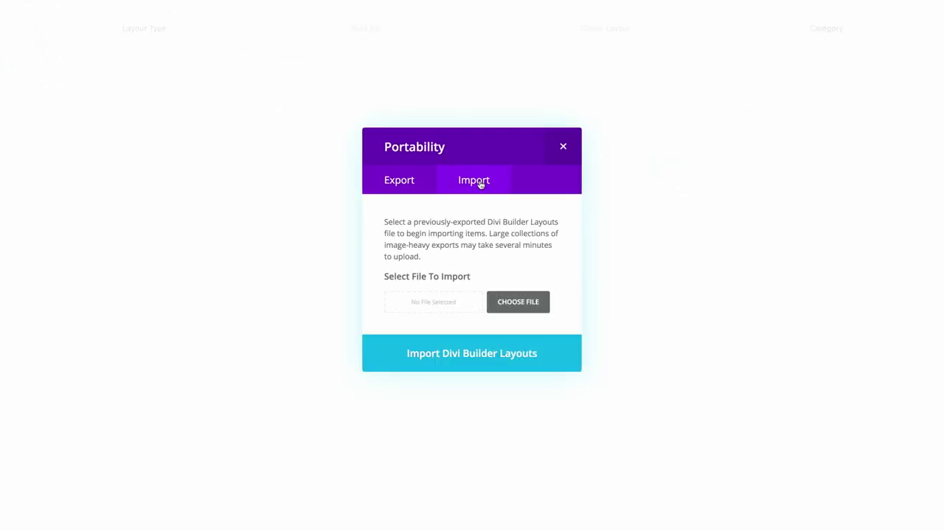
pyautogui.click(518, 304)
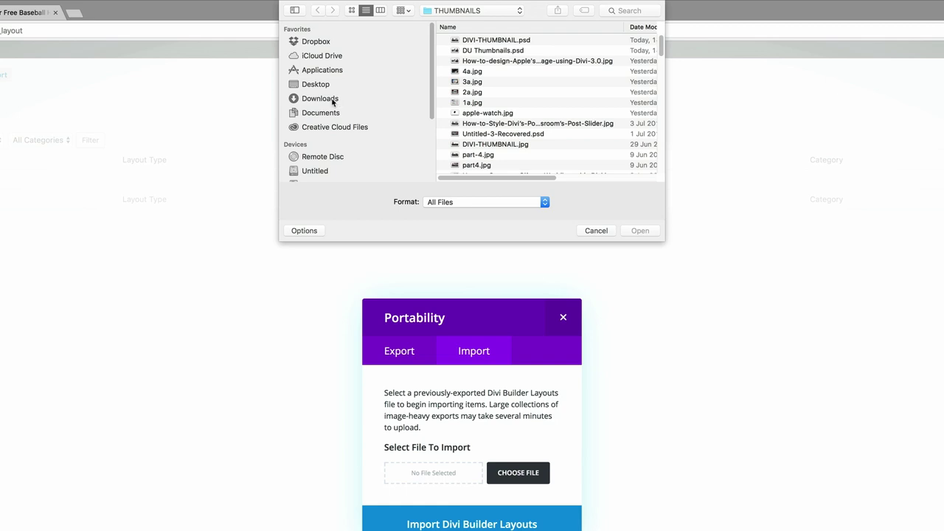
pyautogui.click(333, 100)
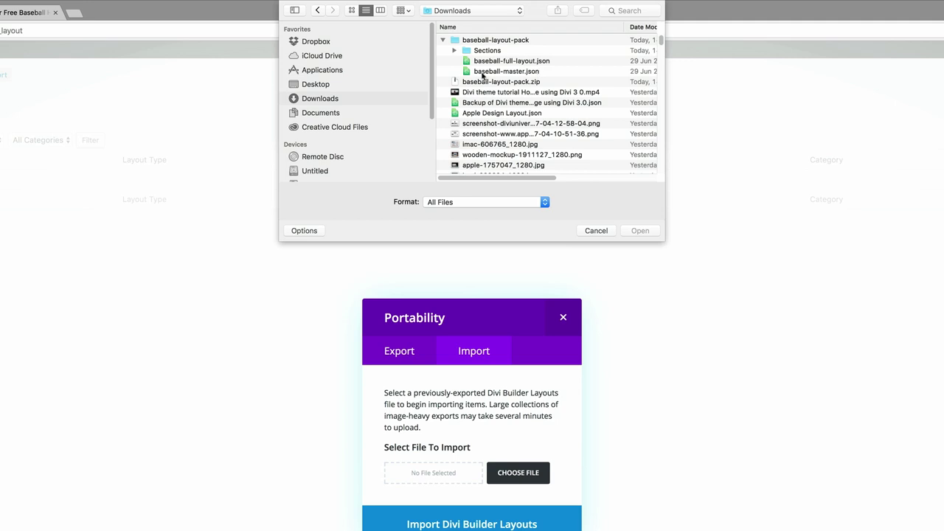
pyautogui.click(533, 74)
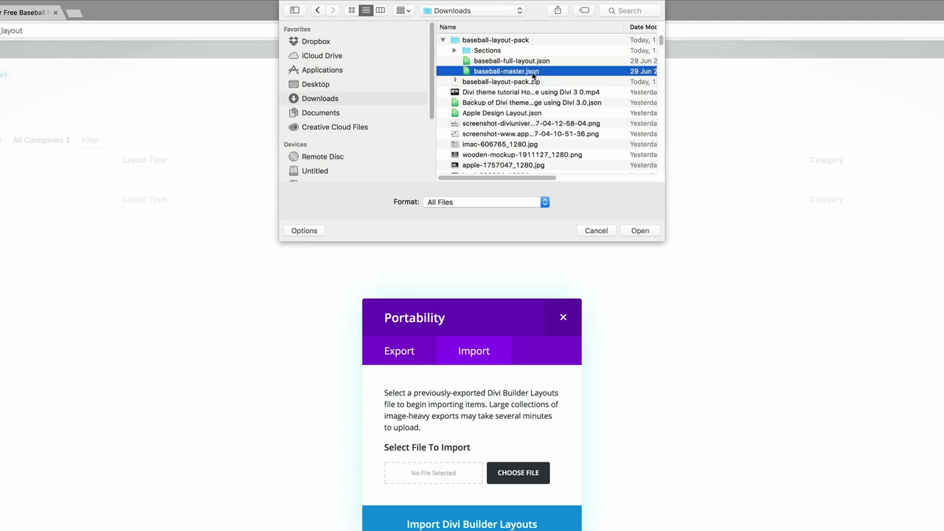
pyautogui.click(644, 233)
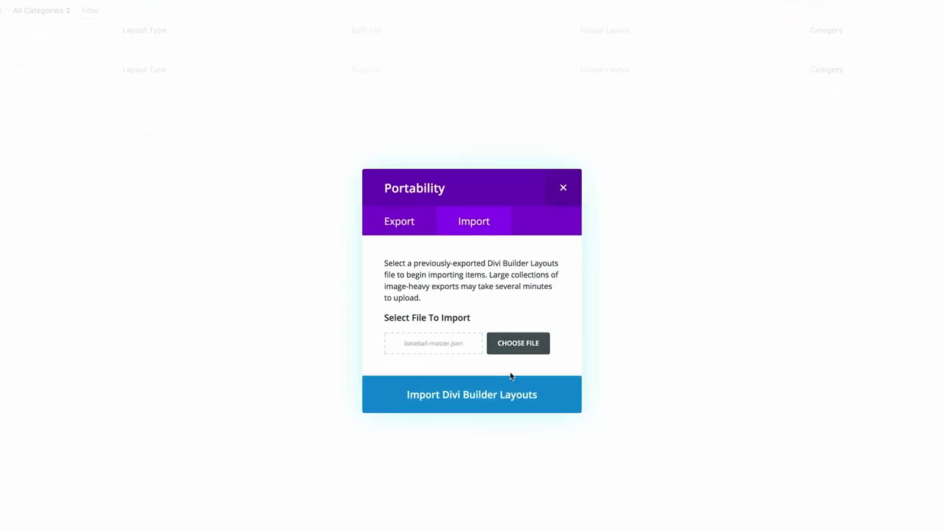
# - Import baseball-master.json, adding the baseball full layout and six sections to the library
pyautogui.click(487, 399)
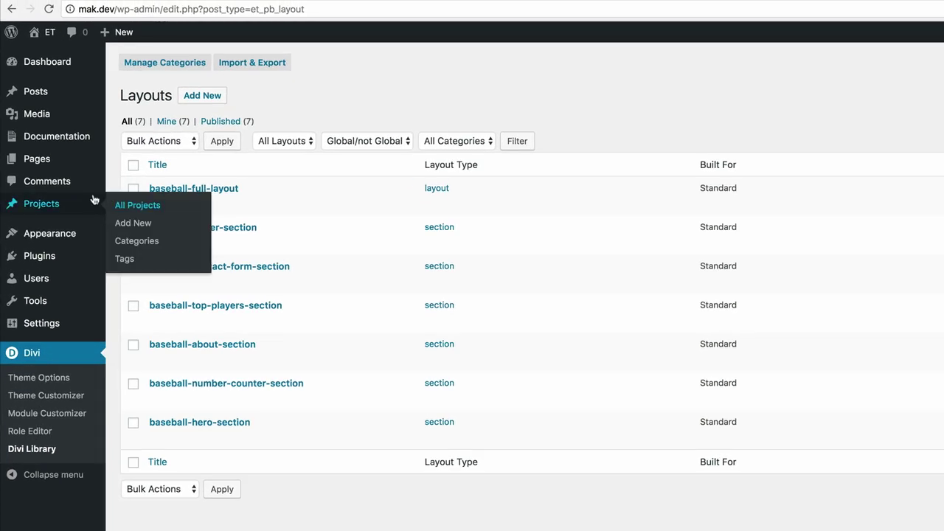
# - Create a new page titled 'baseball' and turn on the Divi Builder for it
pyautogui.moveTo(30, 85)
pyautogui.click(133, 182)
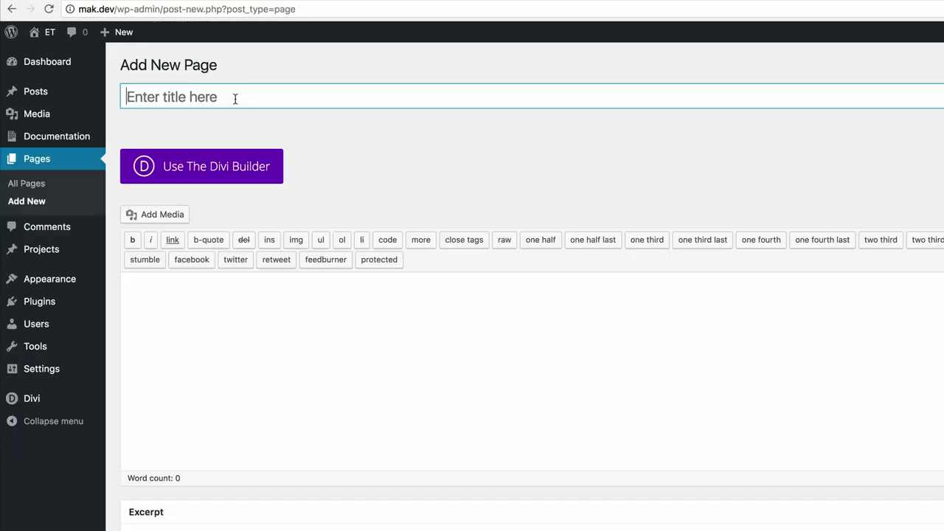
pyautogui.write('base')
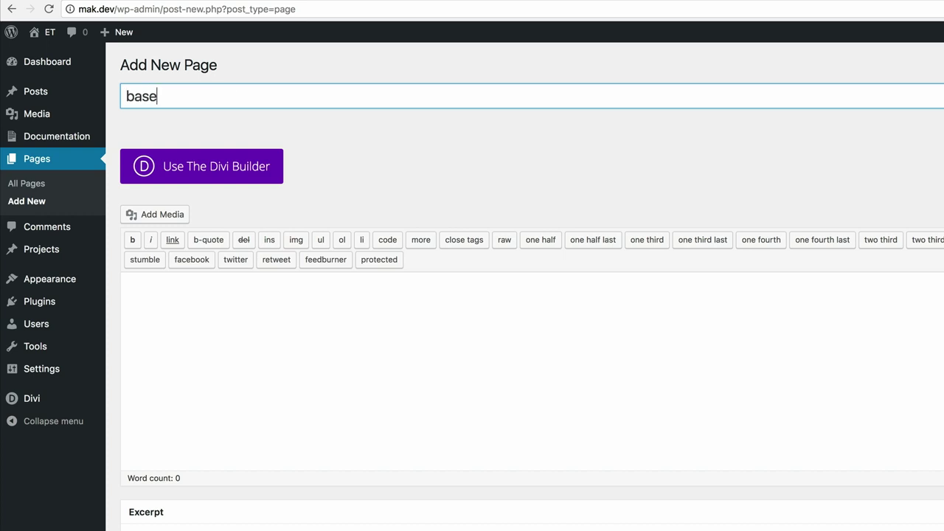
pyautogui.write('ball')
pyautogui.click(219, 168)
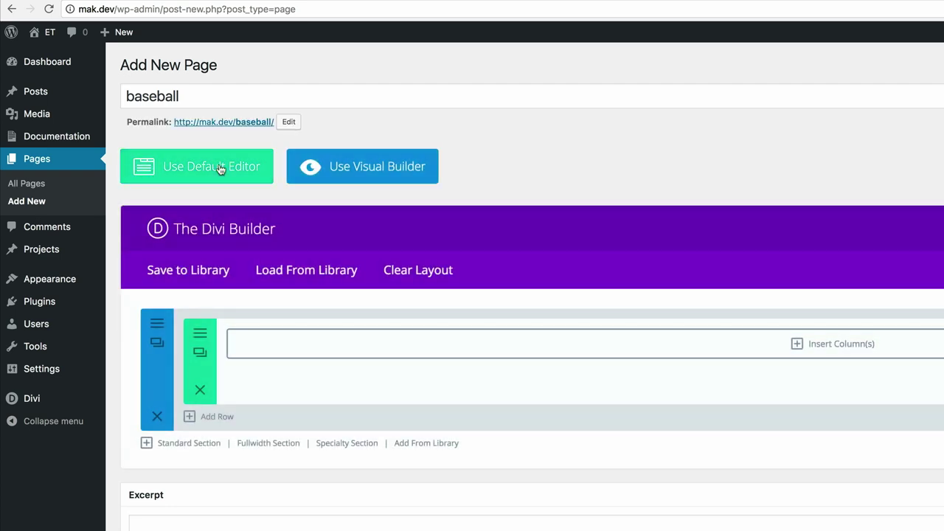
# - Load baseball-full-layout from the Divi Library's saved layouts into the baseball page
pyautogui.click(312, 272)
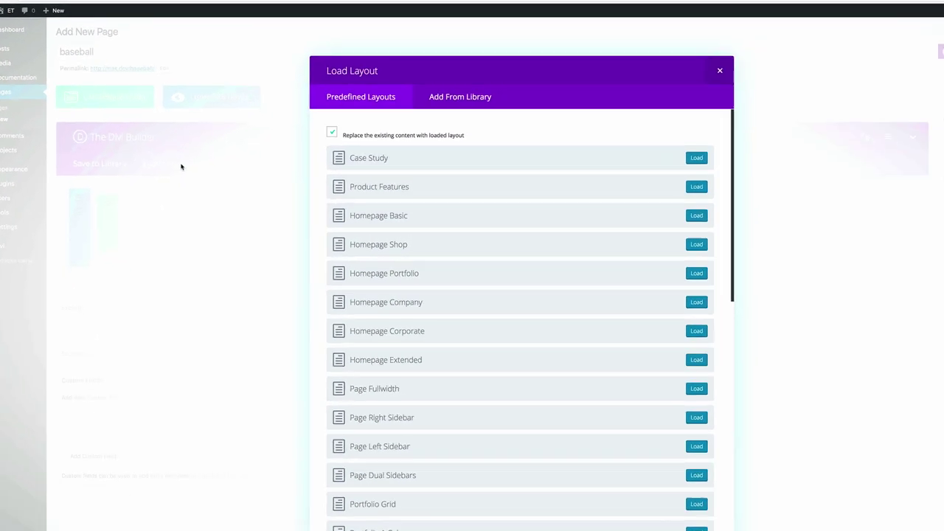
pyautogui.click(473, 99)
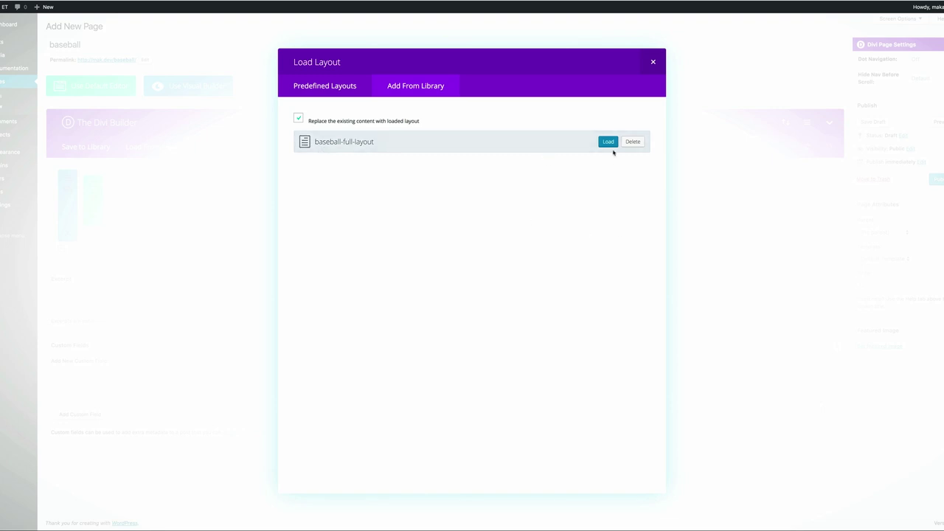
pyautogui.click(609, 142)
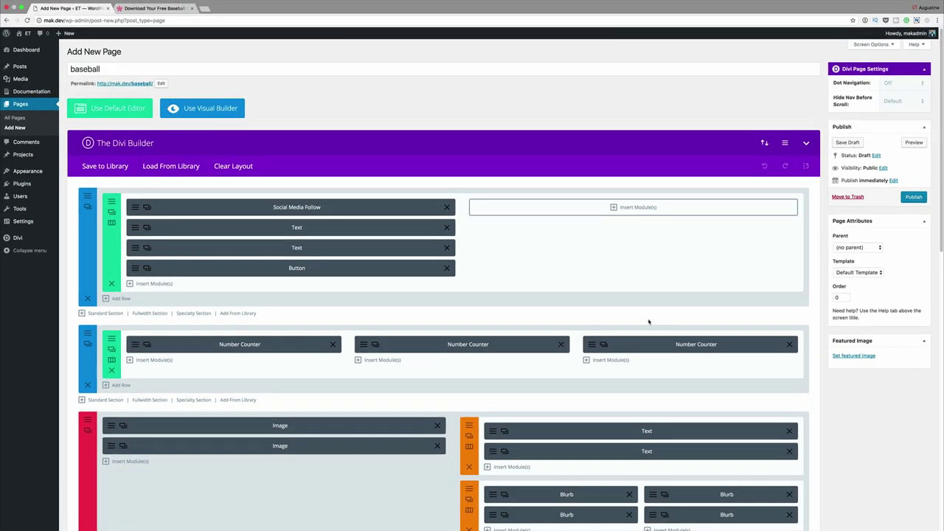
pyautogui.click(915, 197)
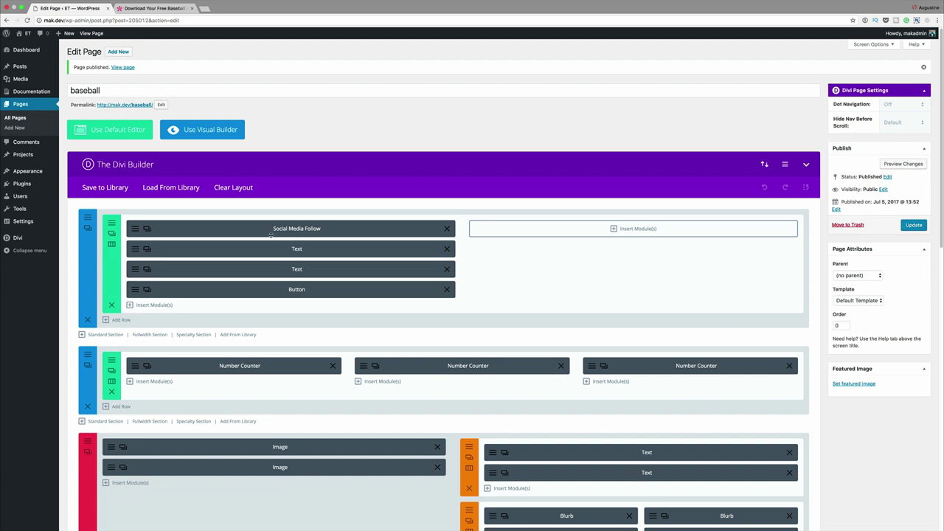
pyautogui.click(87, 34)
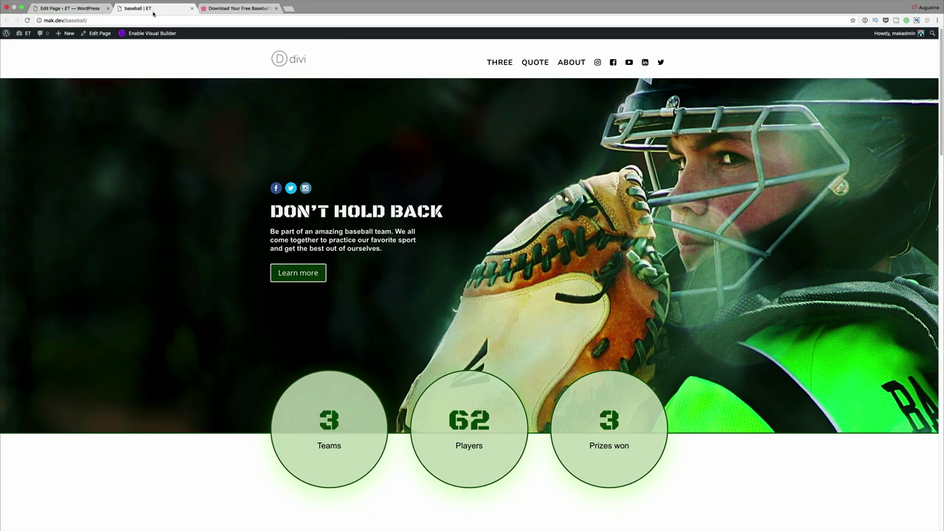
pyautogui.scroll(-1, 212, 220)
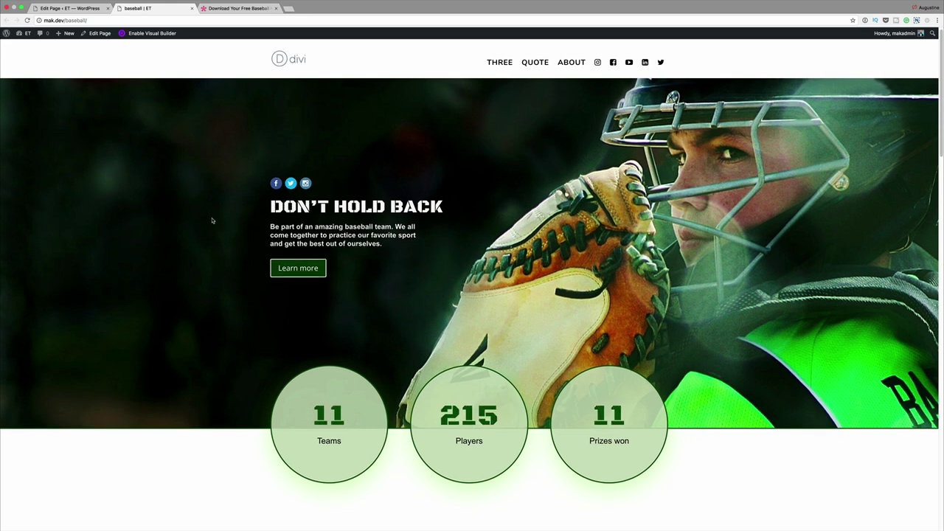
pyautogui.scroll(-5, 212, 220)
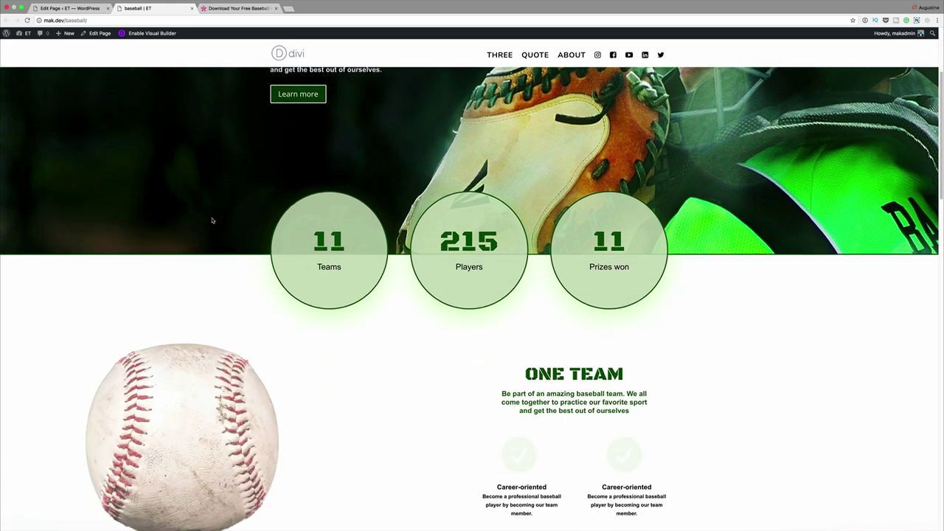
pyautogui.scroll(-6, 211, 220)
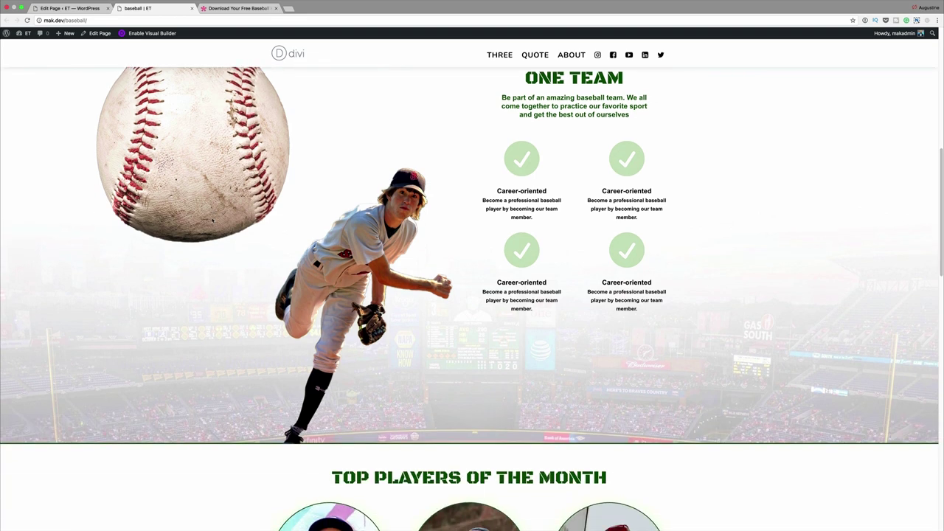
pyautogui.scroll(-10, 211, 220)
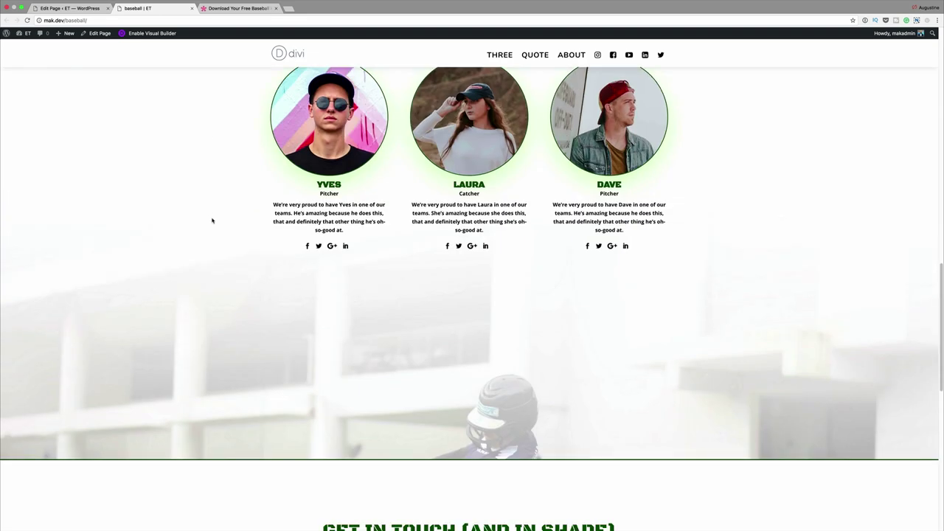
pyautogui.scroll(-8, 211, 220)
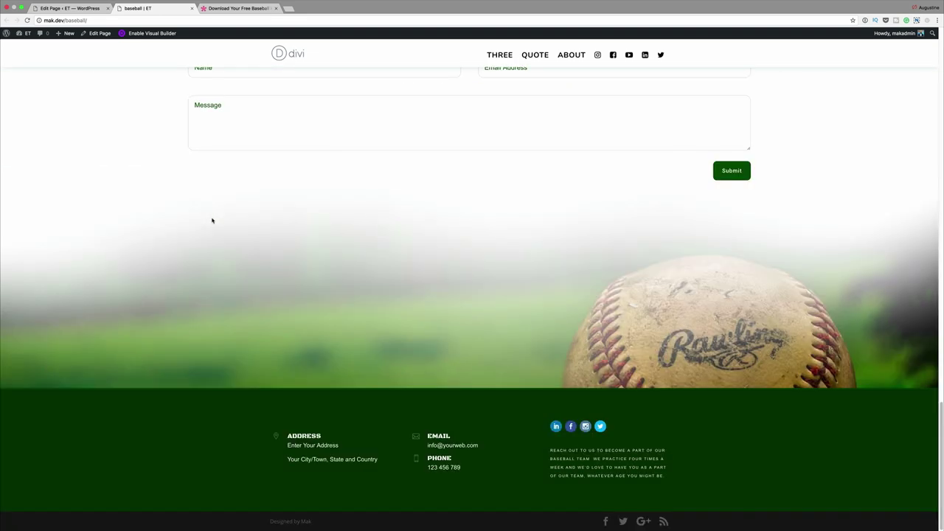
pyautogui.scroll(20, 211, 220)
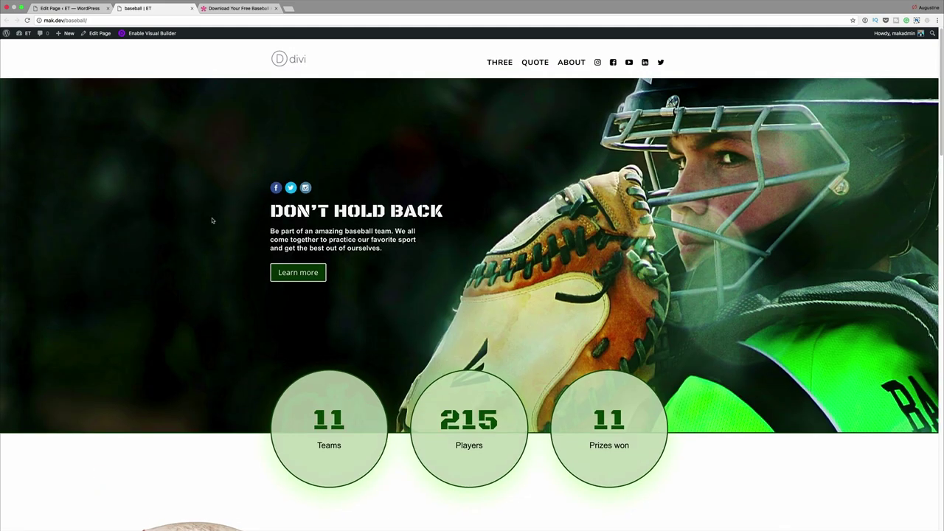
pyautogui.moveTo(116, 29)
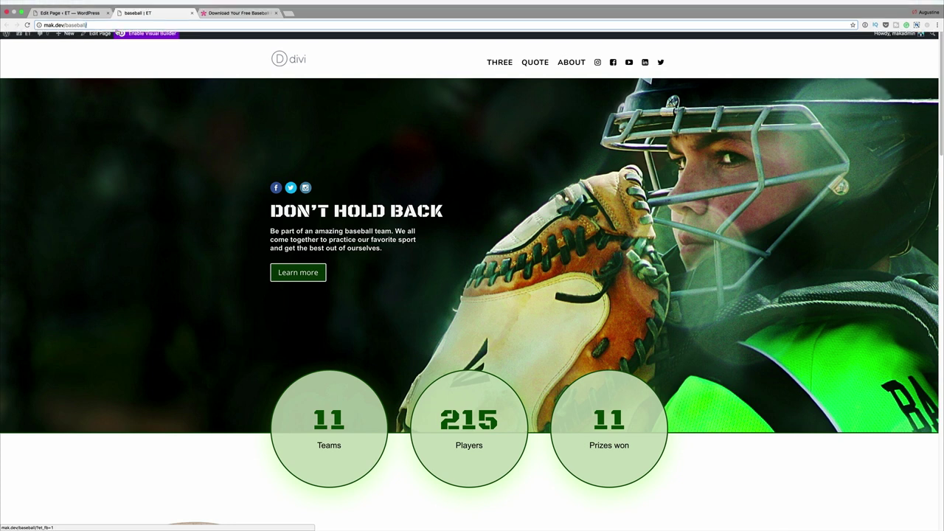
pyautogui.click(118, 21)
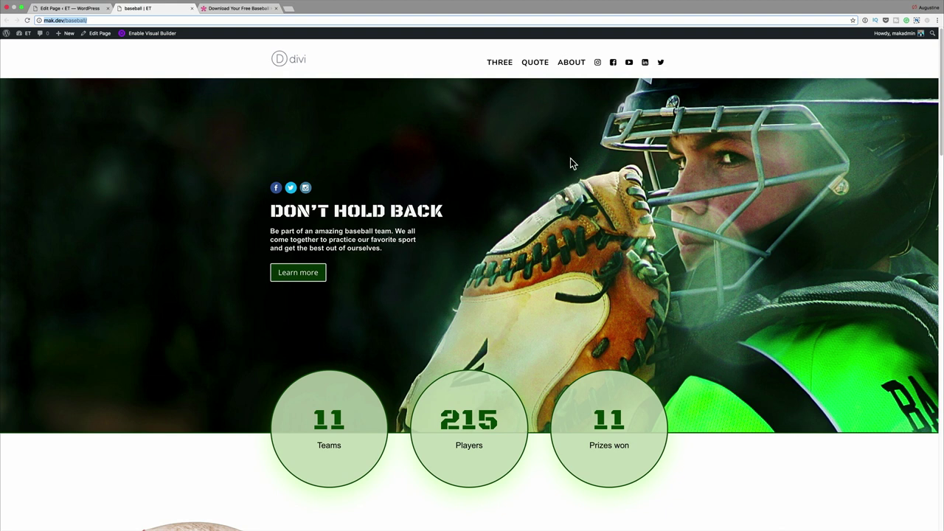
# - View the home page, still listing posts, then go to Settings > Reading
pyautogui.click(286, 62)
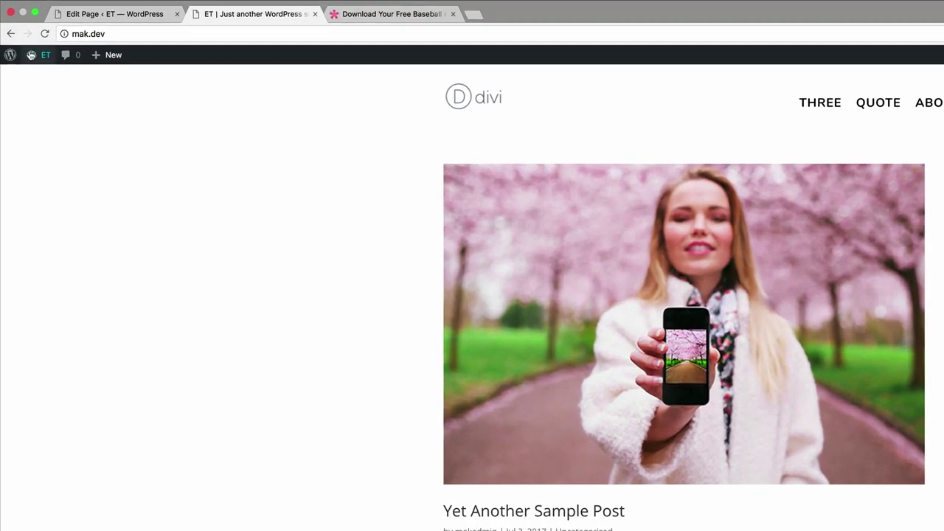
pyautogui.moveTo(23, 34)
pyautogui.click(40, 77)
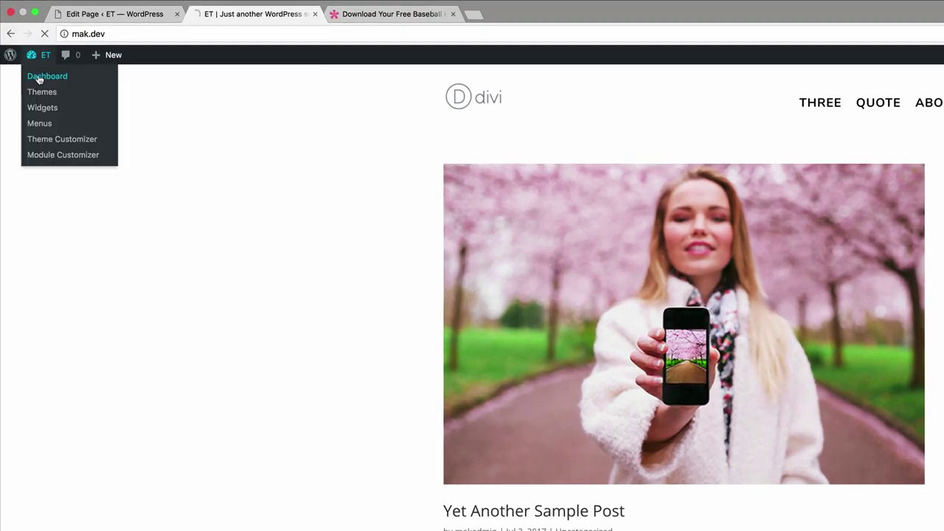
pyautogui.moveTo(53, 286)
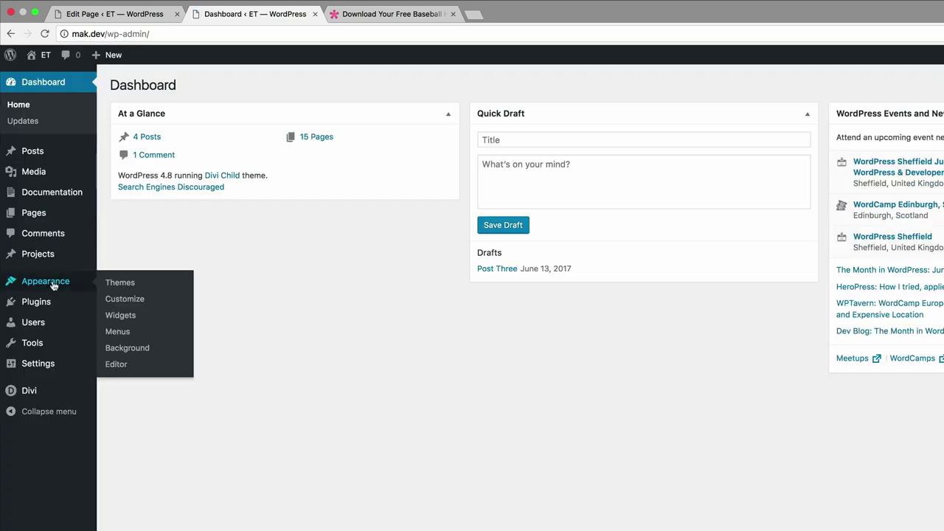
pyautogui.moveTo(49, 365)
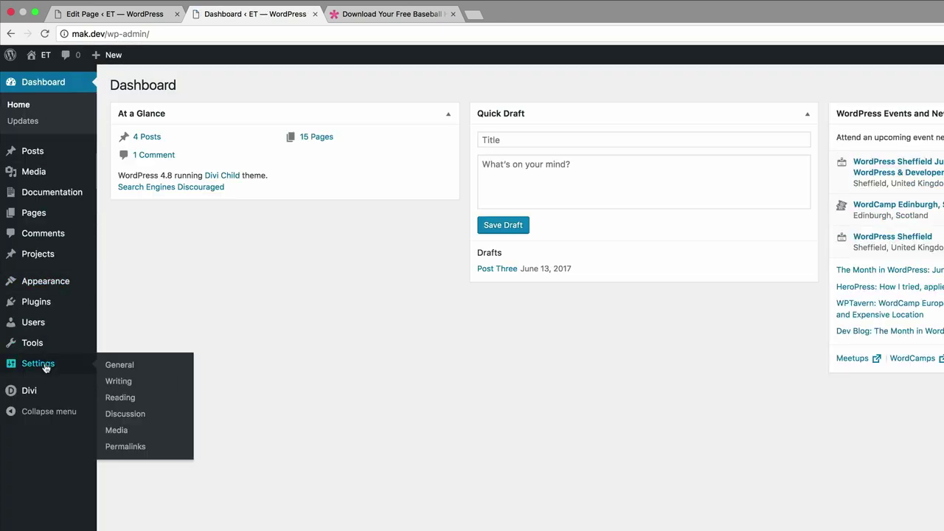
pyautogui.click(128, 398)
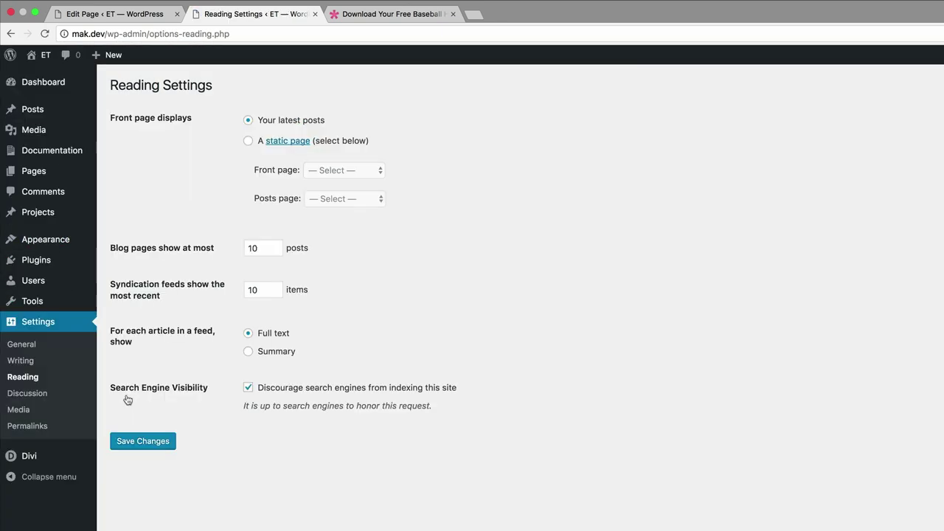
# - Set the front page to the static page 'baseball' and save Reading Settings
pyautogui.click(249, 141)
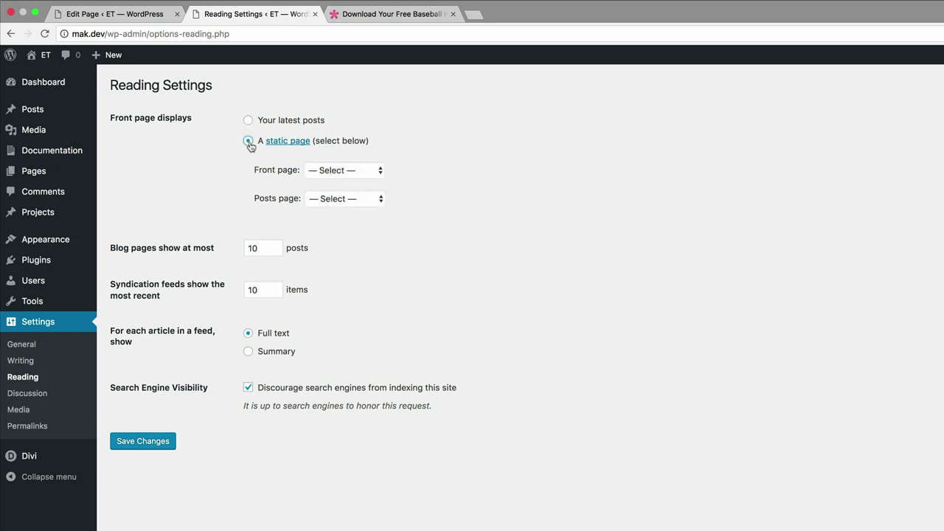
pyautogui.click(354, 168)
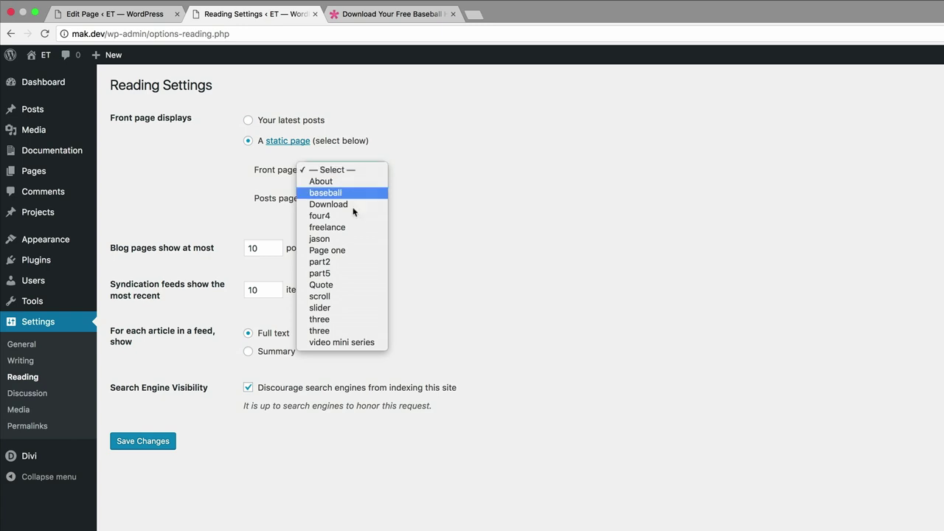
pyautogui.click(333, 194)
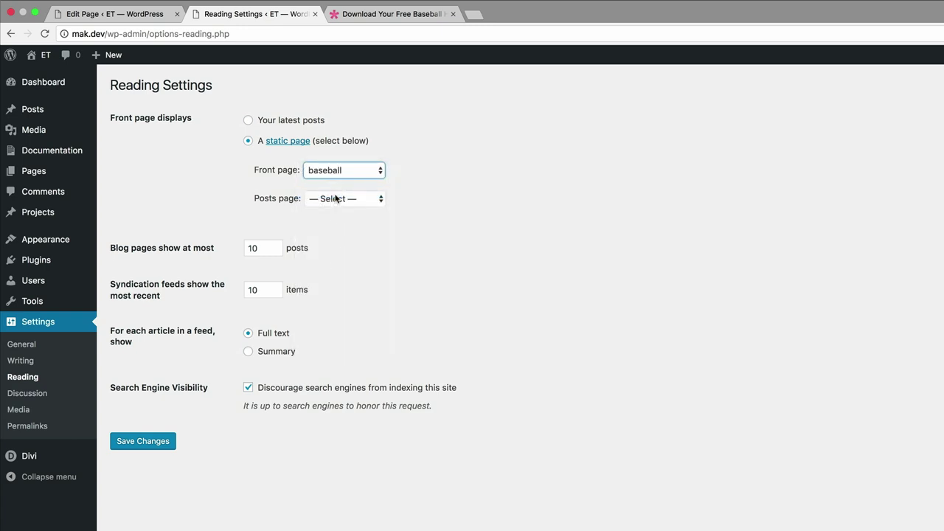
pyautogui.click(164, 443)
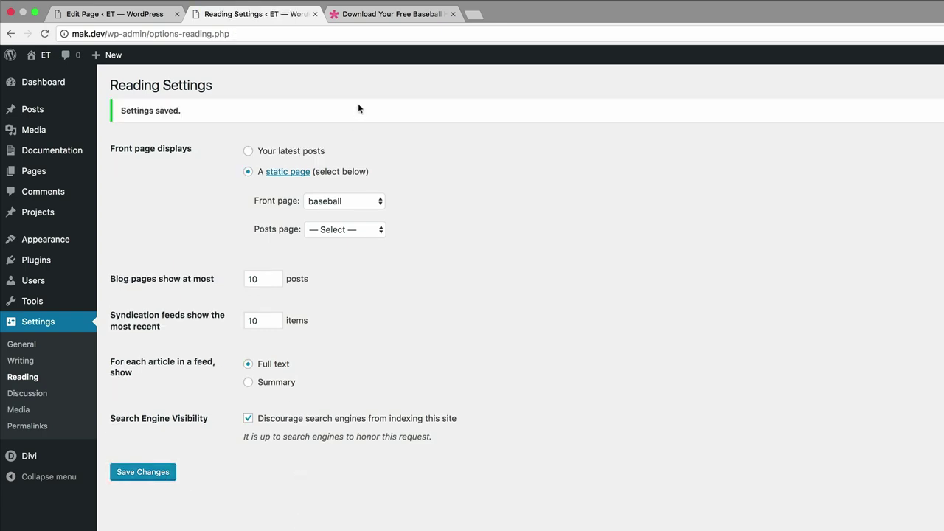
# - Visit the live site in a new tab to see the baseball front page
pyautogui.moveTo(33, 56)
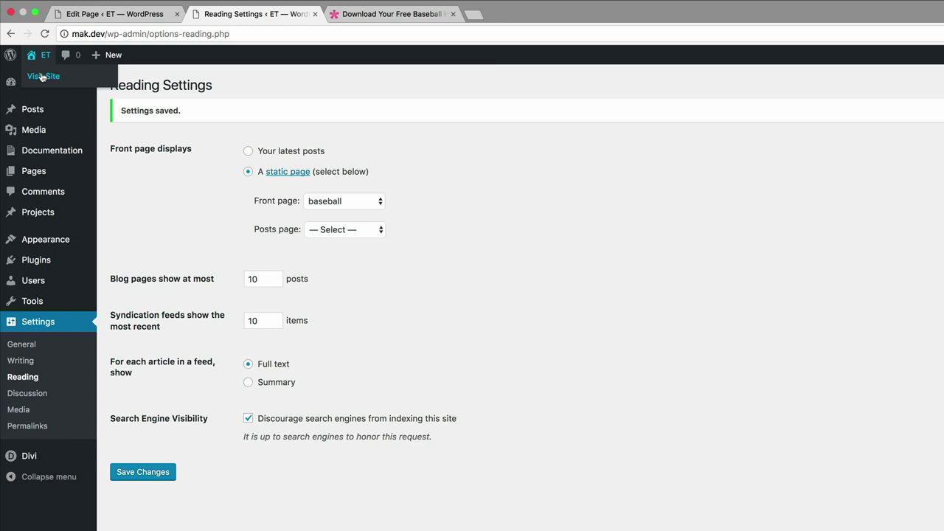
pyautogui.keyDown('super'); pyautogui.click(42, 77); pyautogui.keyUp('super')
pyautogui.click(391, 15)
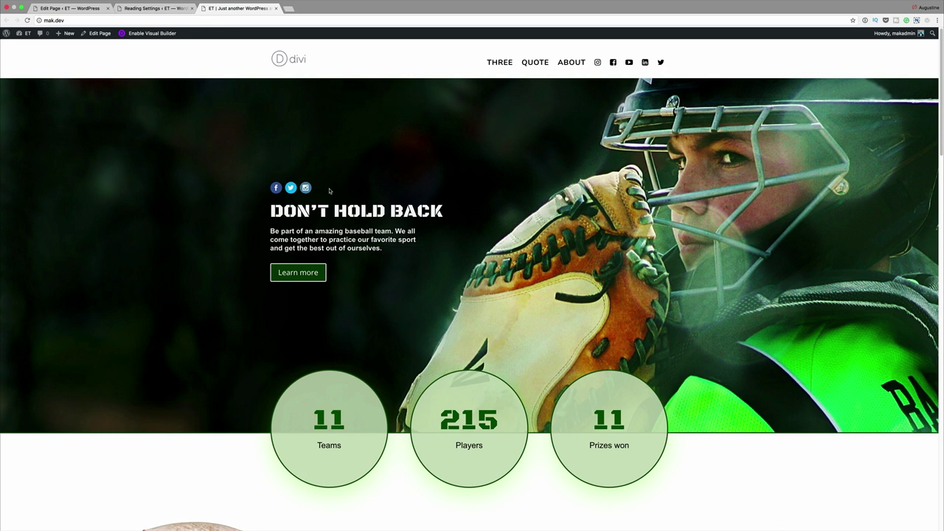
# - Return to the saved Reading Settings, then switch to the baseball page's editing tab
pyautogui.click(163, 9)
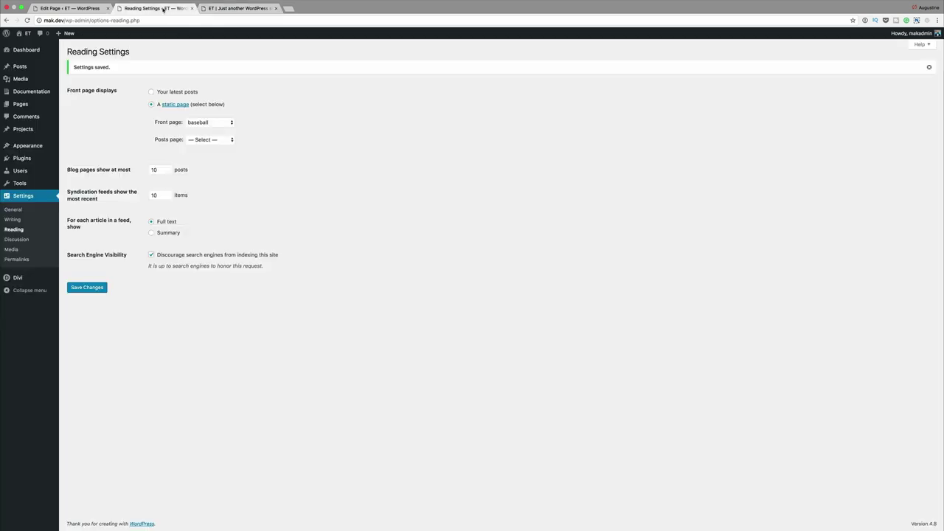
pyautogui.click(96, 10)
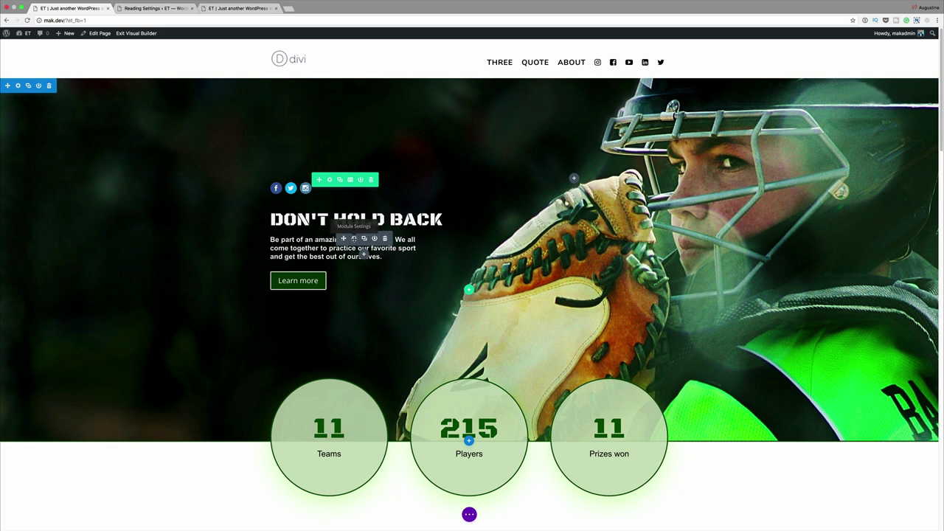
pyautogui.click(355, 238)
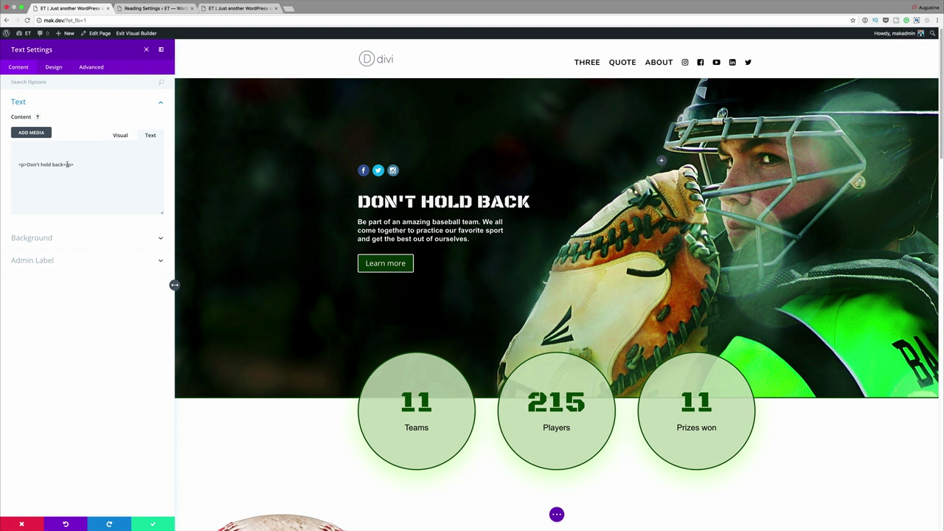
pyautogui.click(64, 165)
pyautogui.write('Toda')
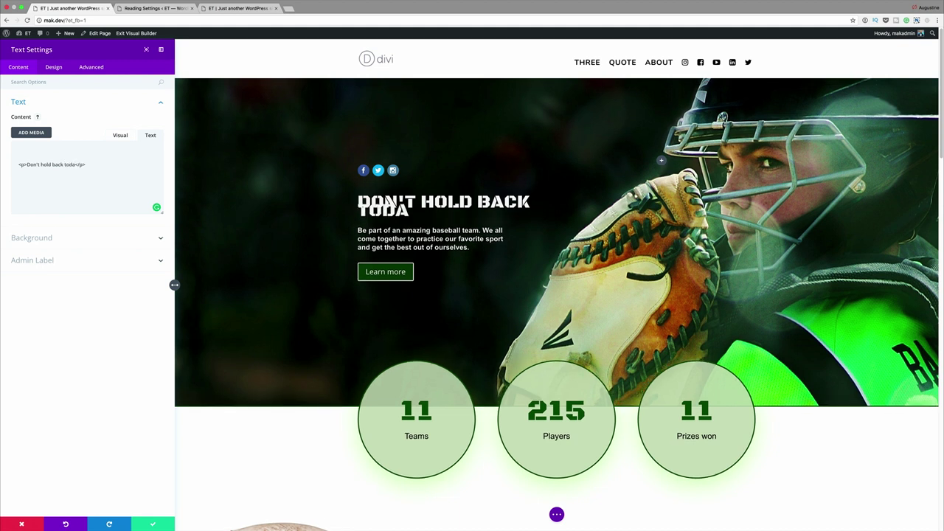
pyautogui.write('y')
pyautogui.click(54, 67)
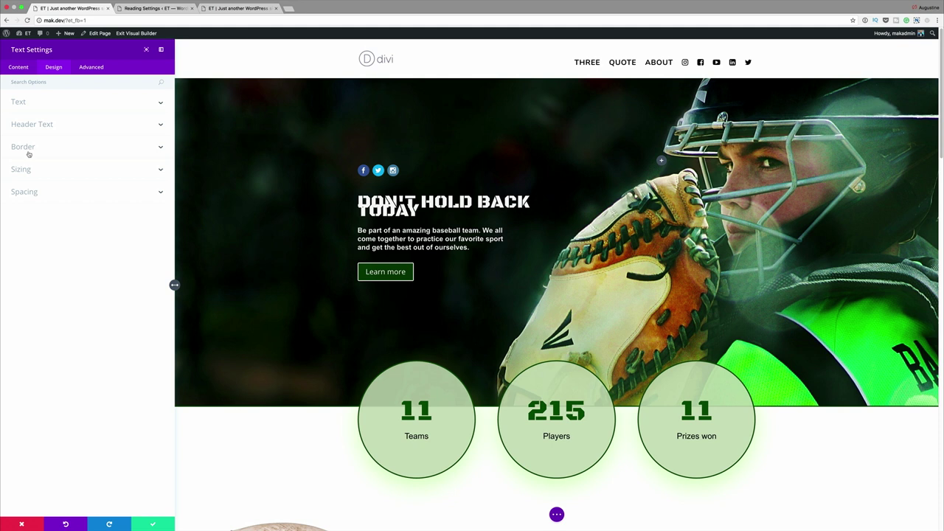
pyautogui.click(24, 68)
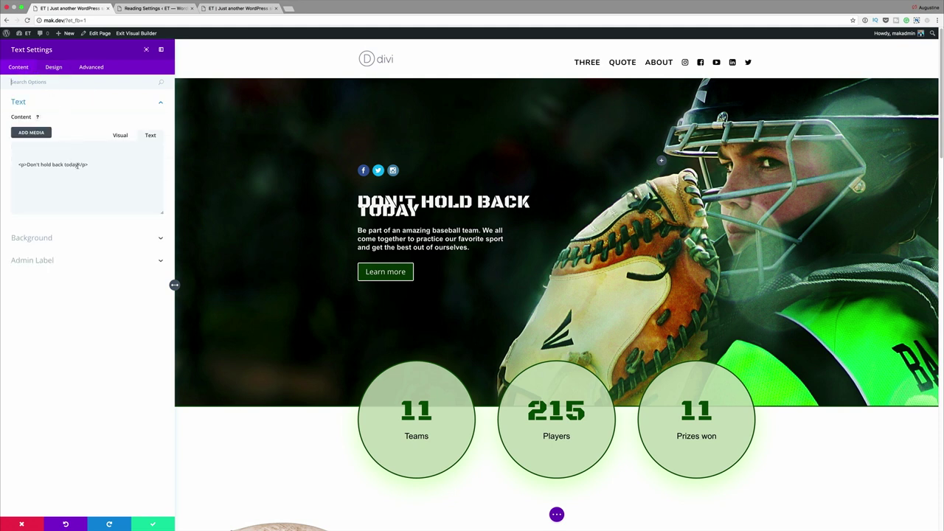
pyautogui.press('BackSpace')
pyautogui.press('BackSpace')
pyautogui.press('BackSpace')
pyautogui.press('BackSpace')
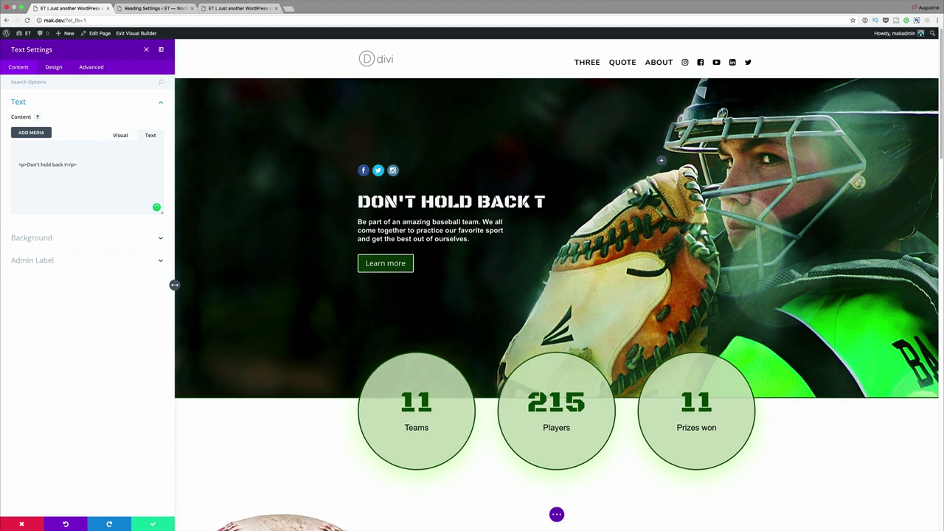
pyautogui.press('BackSpace')
# - Save the heading settings, then change the Teams Number Counter value from 11 to 20
pyautogui.click(159, 524)
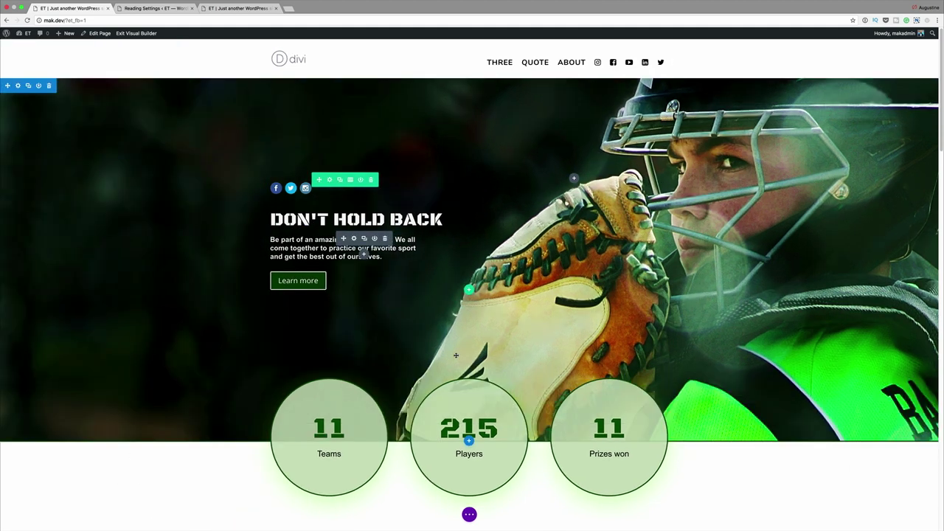
pyautogui.scroll(-2, 433, 381)
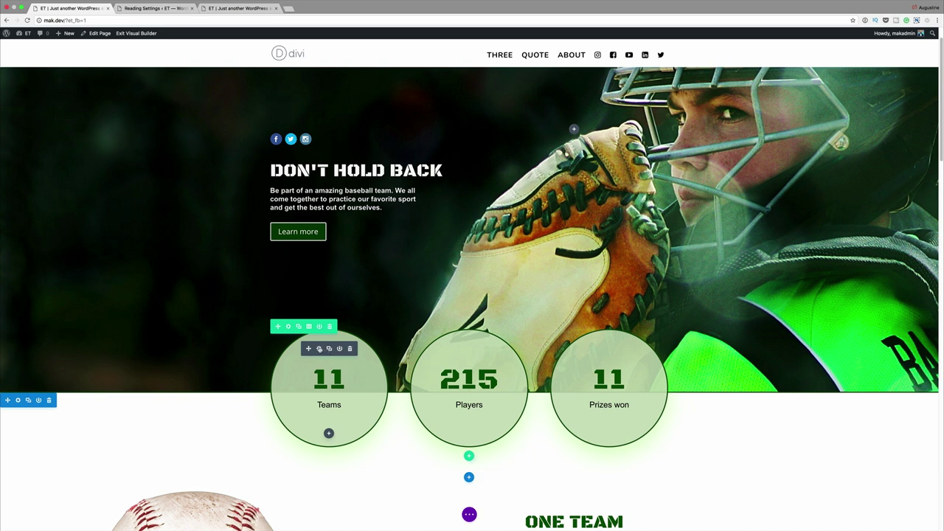
pyautogui.click(319, 349)
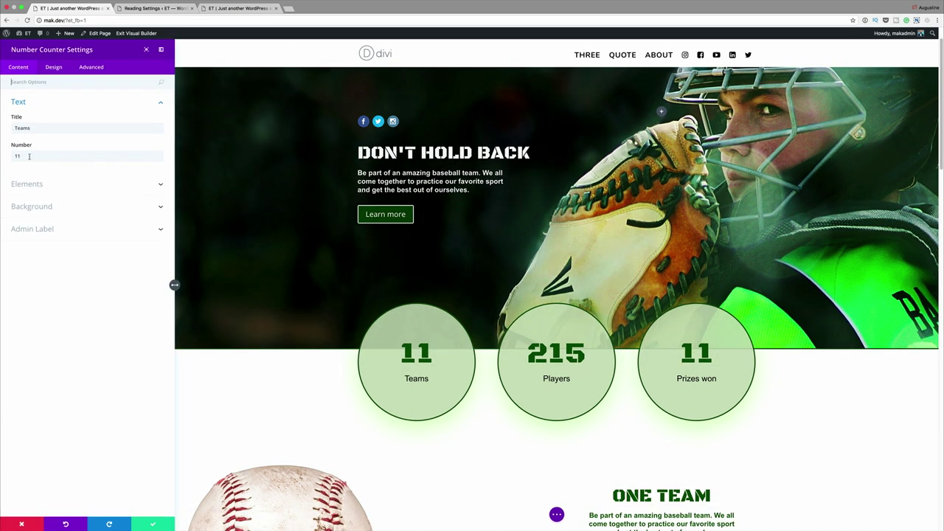
pyautogui.moveTo(29, 156); pyautogui.dragTo(1, 154)
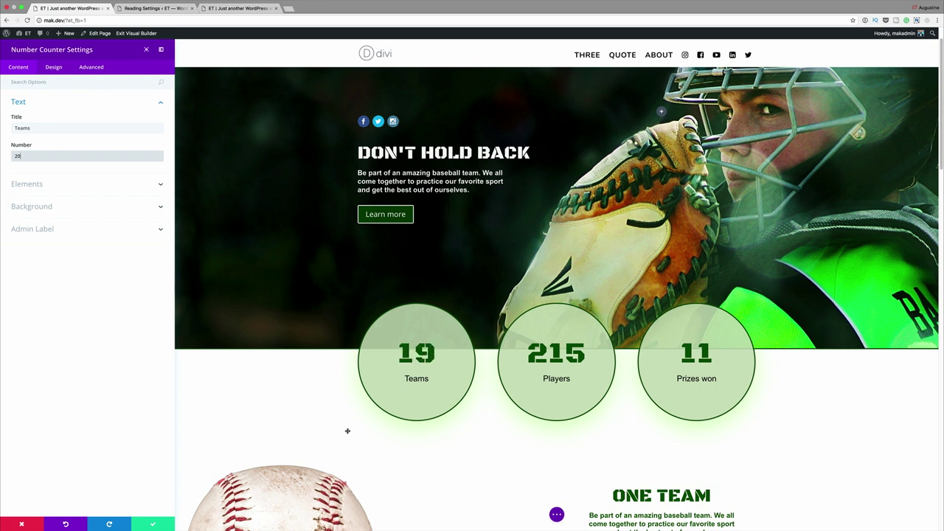
pyautogui.click(154, 524)
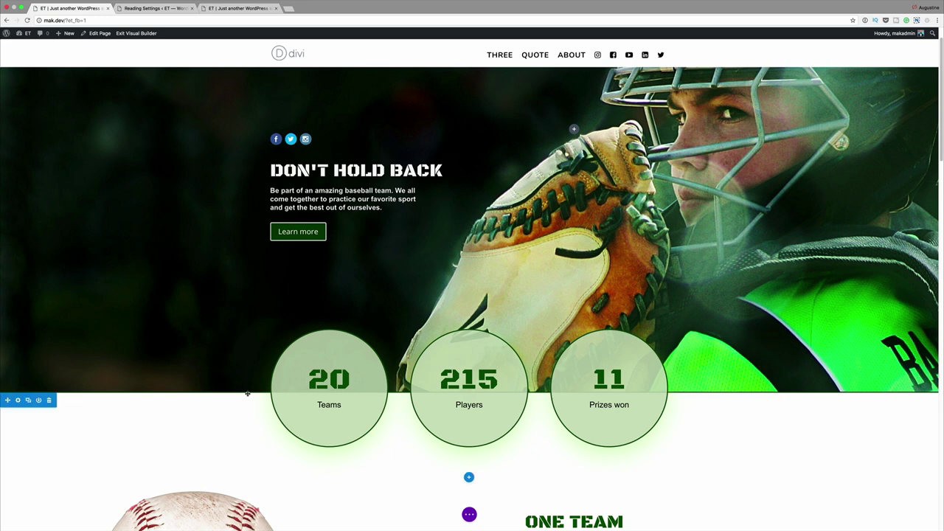
pyautogui.scroll(-5, 247, 394)
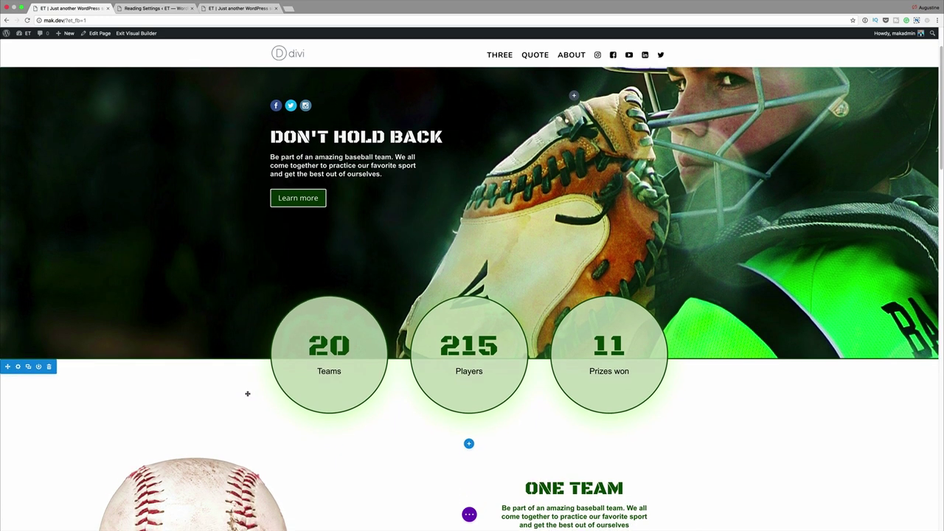
pyautogui.scroll(-15, 248, 393)
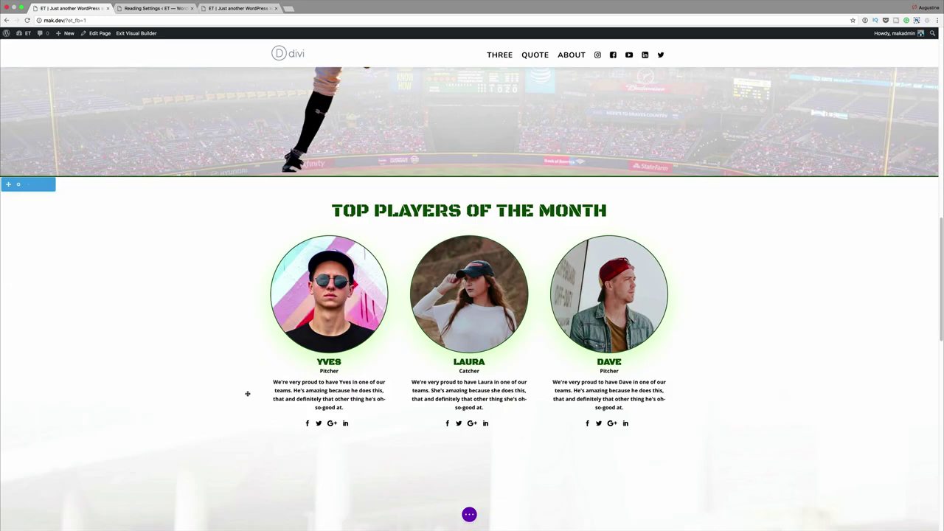